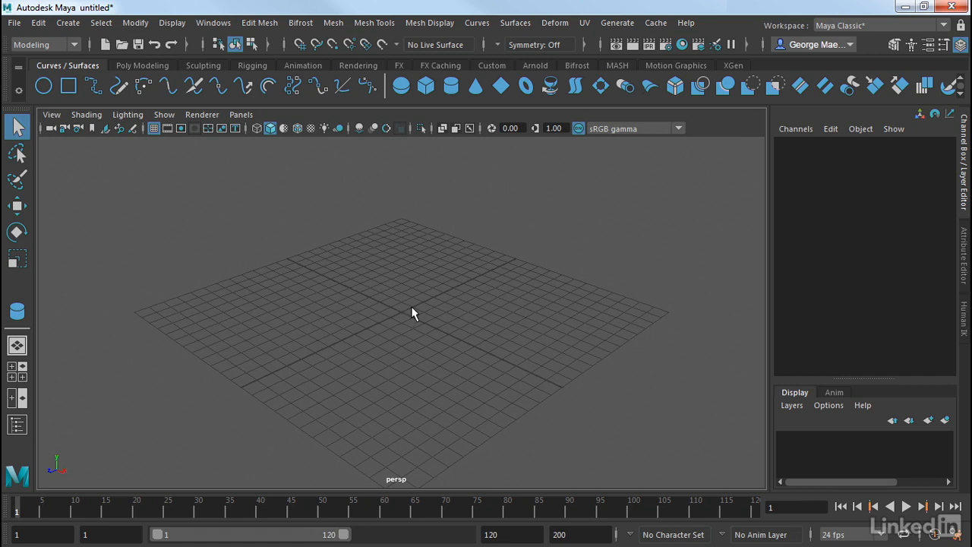
Step: Start a CV curve in the top view, placing control vertices from the heart's upper notch around its left lobe
key("space")
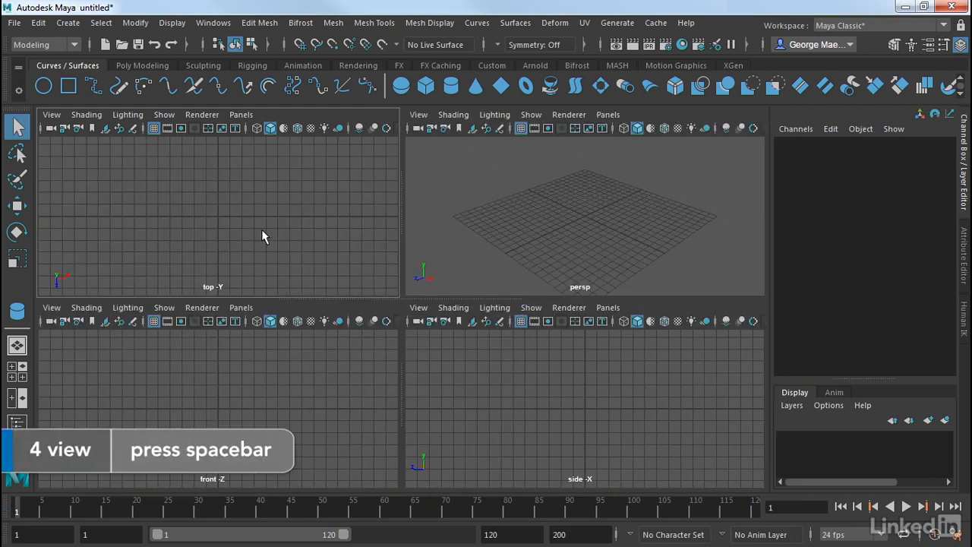
key("space")
middle_click_drag(428, 281, 231, 270, "alt")
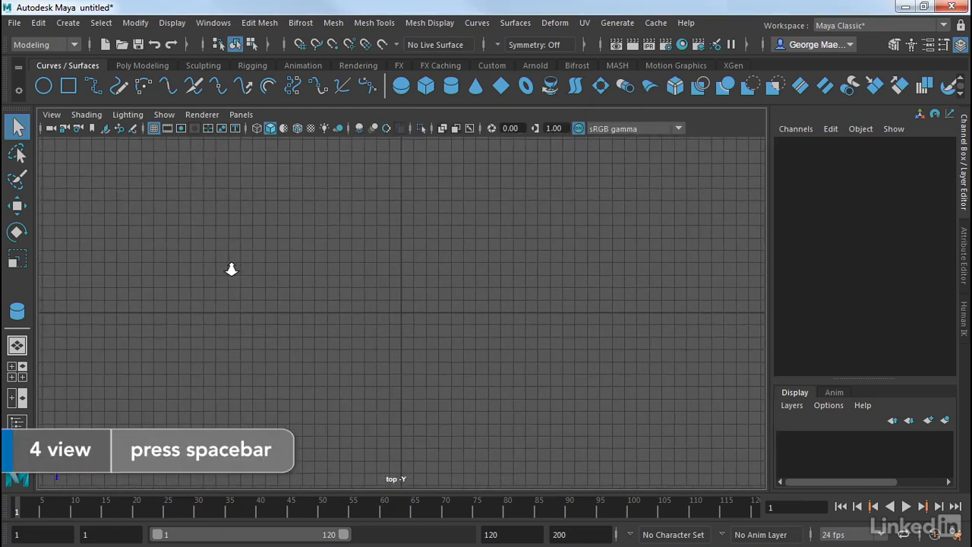
middle_click_drag(384, 257, 277, 256, "alt")
left_click(67, 23)
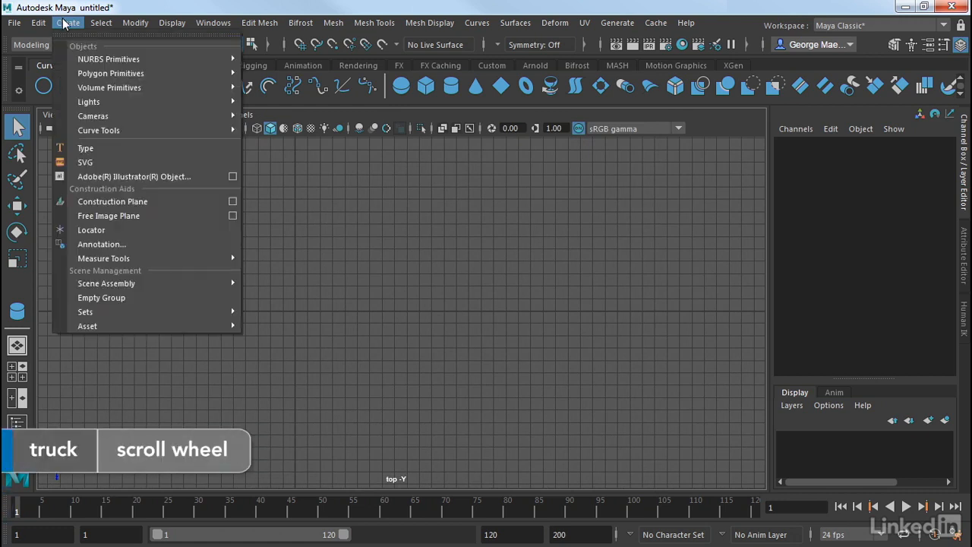
mouse_move(123, 130)
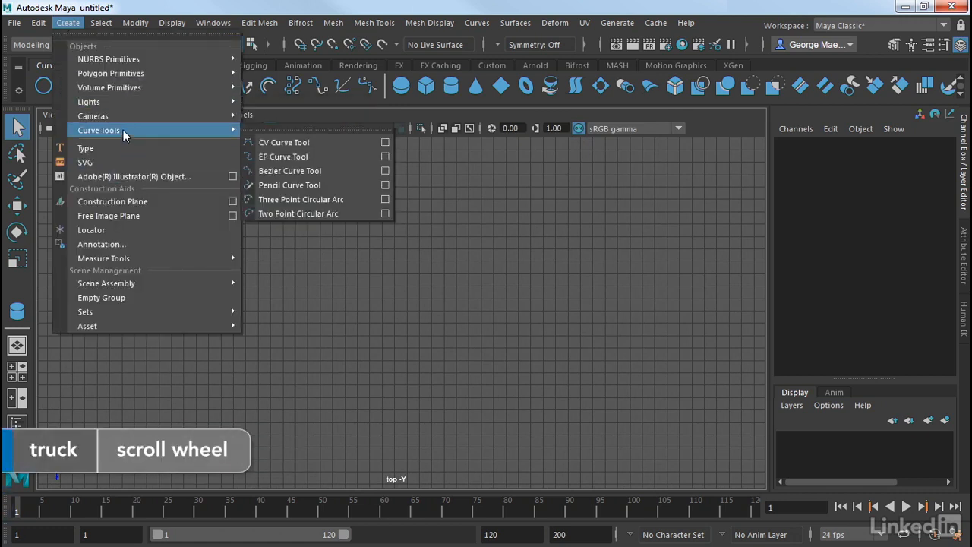
left_click(280, 143)
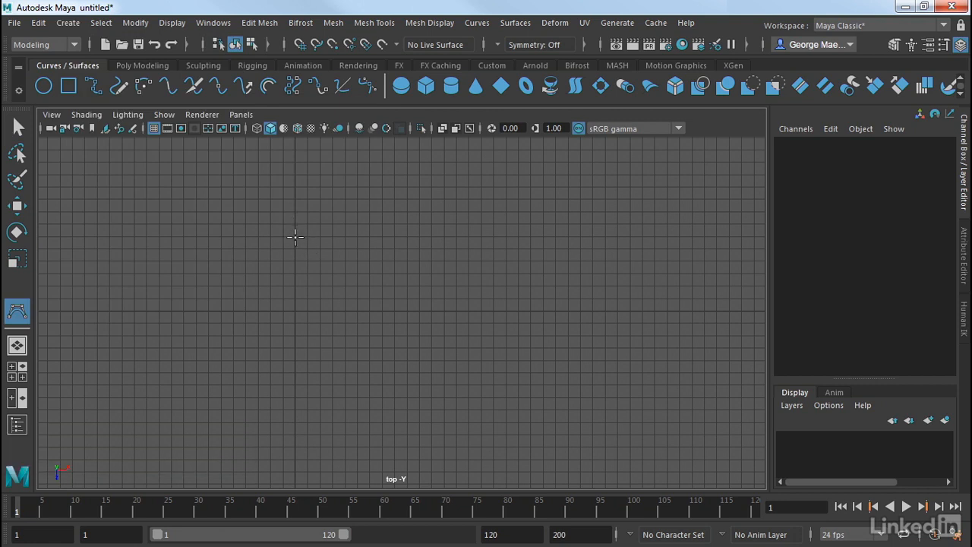
left_click(294, 237)
left_click(235, 180)
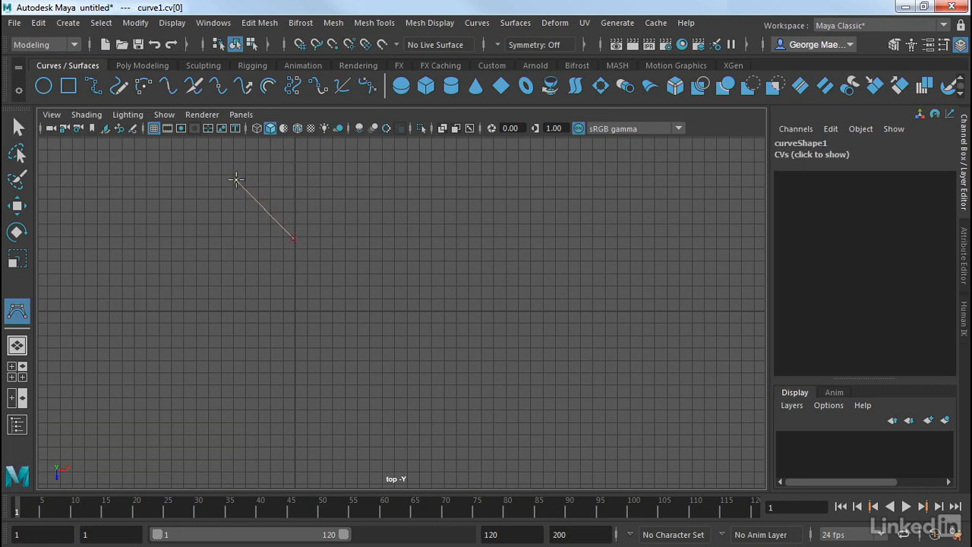
left_click(194, 195)
left_click(148, 248)
left_click(151, 359)
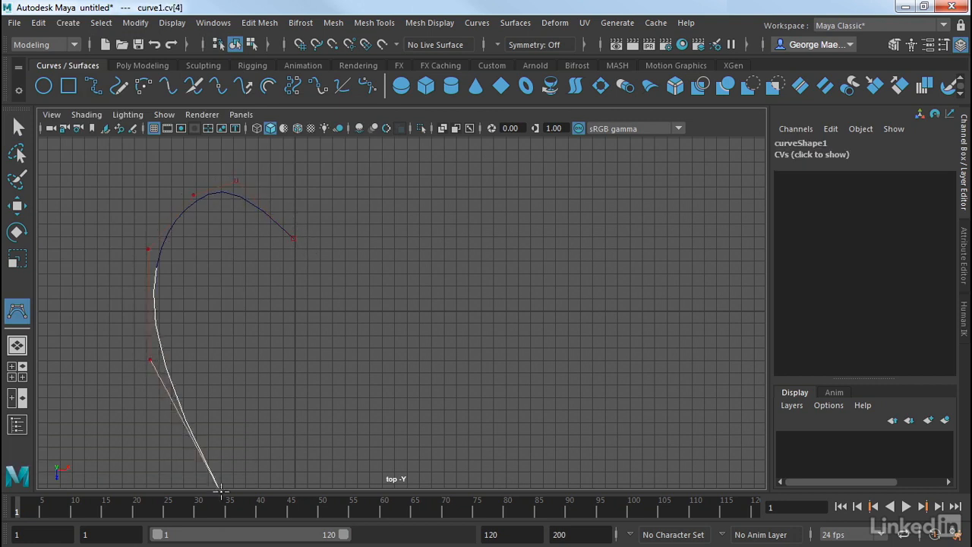
Step: Continue the curve through the bottom tip and around the right lobe, finishing it just short of the starting point
scroll(406, 341, "down", 2)
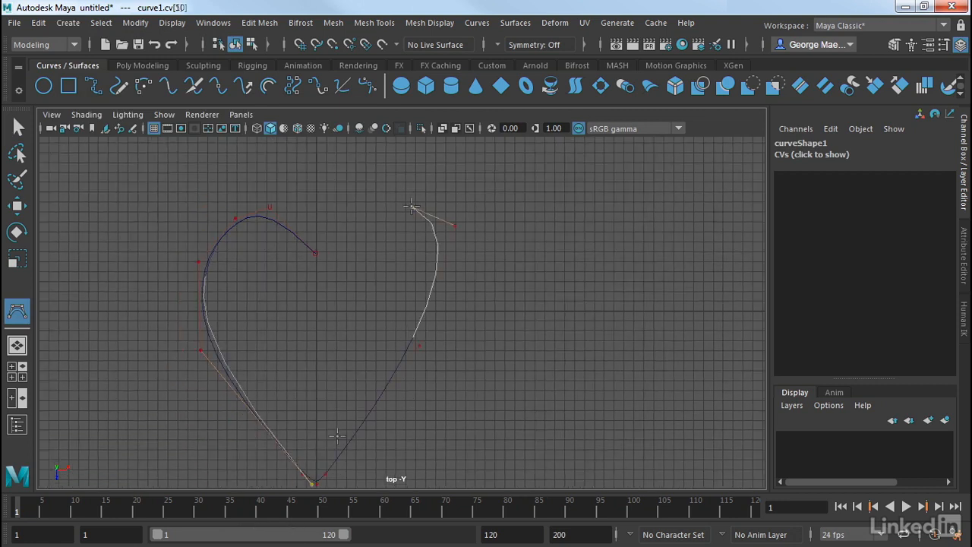
left_click(343, 211)
left_click(331, 240)
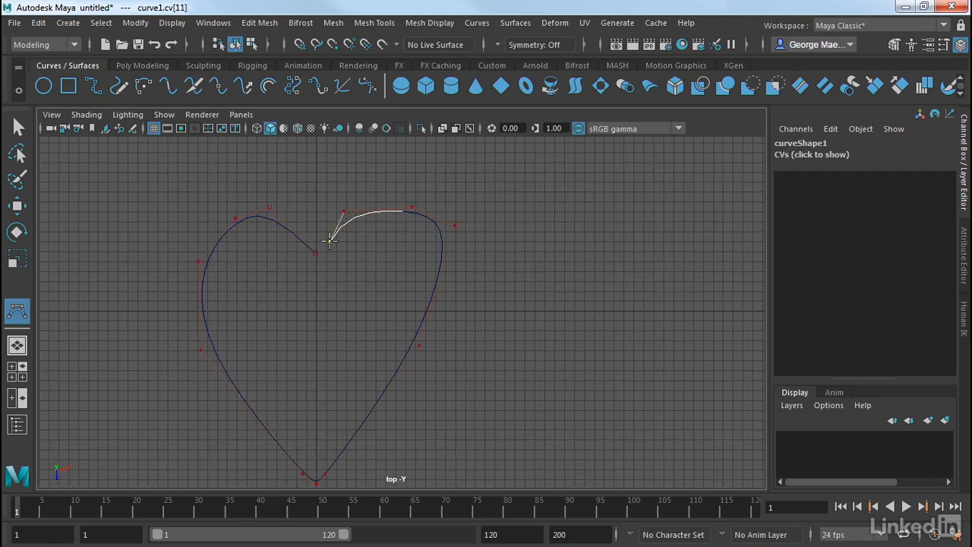
key("Return")
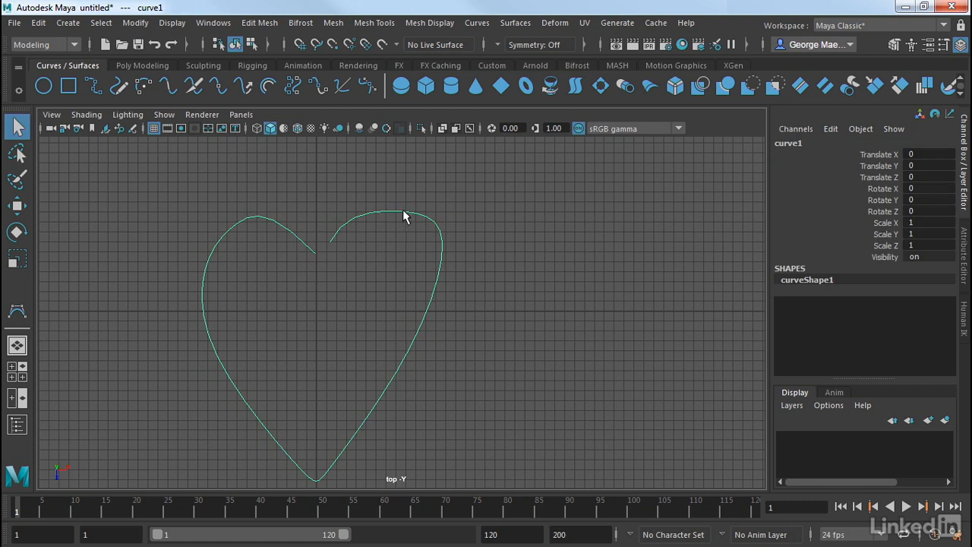
Step: Close the open heart curve and create a planar surface from it in the perspective view
left_click(478, 23)
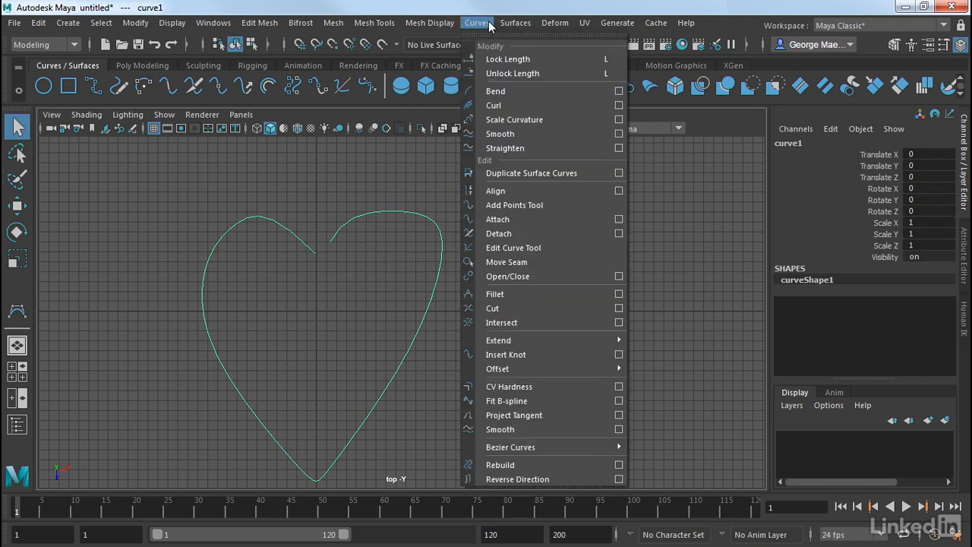
left_click(515, 276)
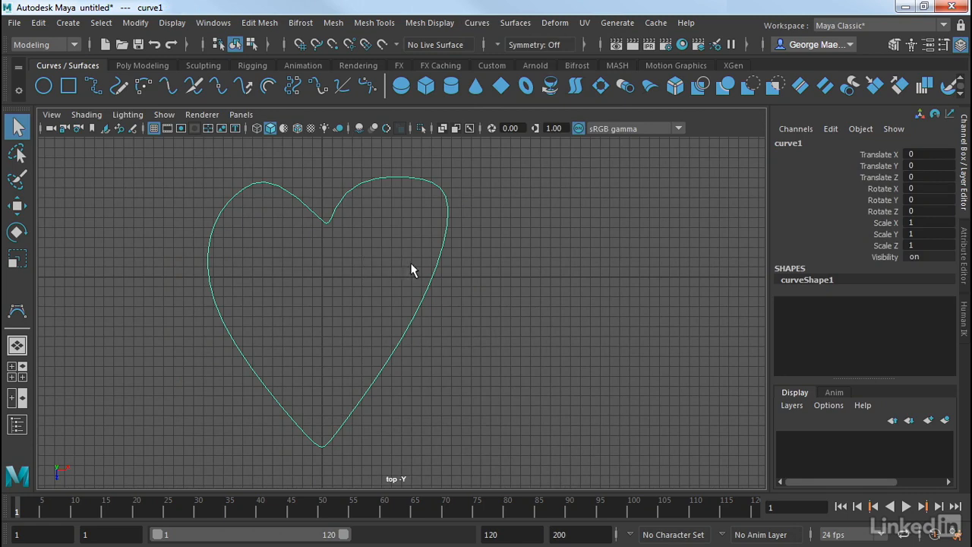
key("space")
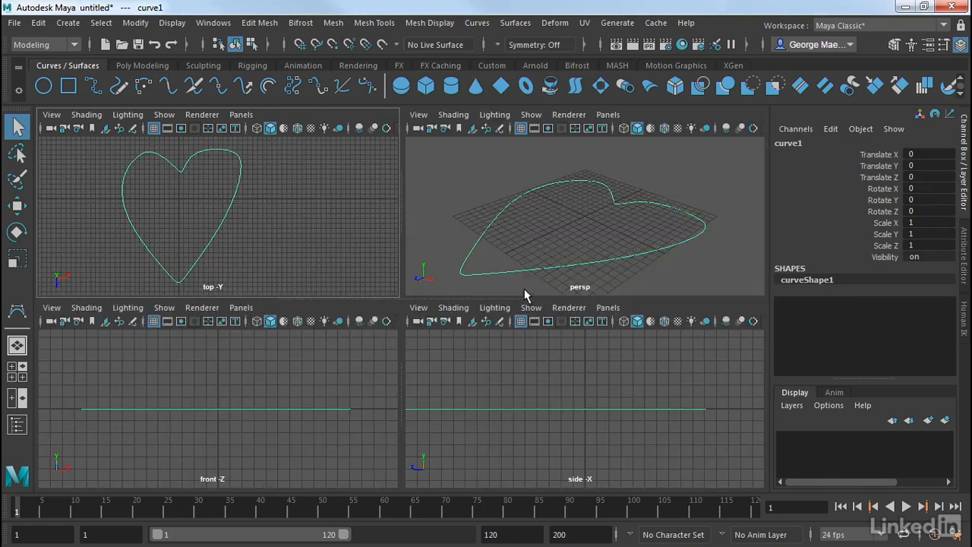
key("space")
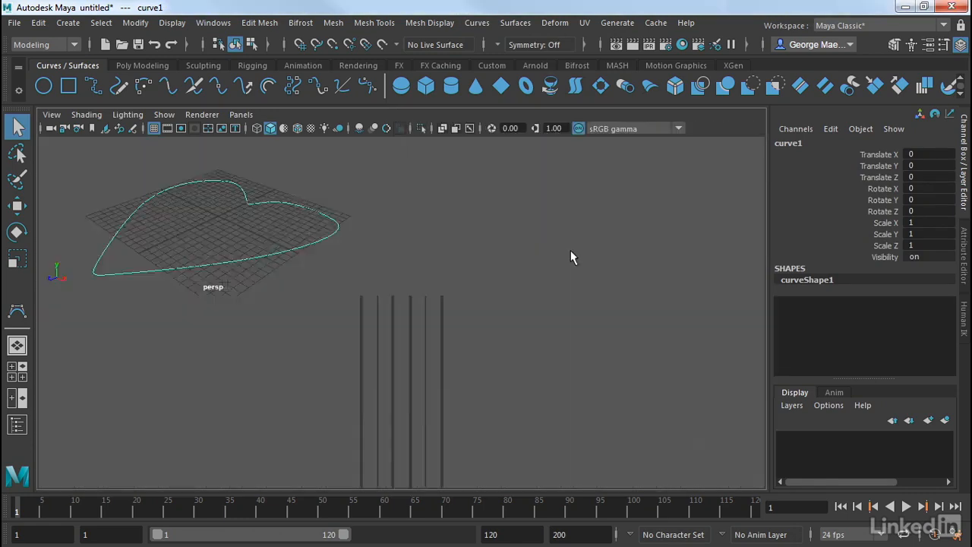
left_click_drag(571, 256, 513, 326, "alt")
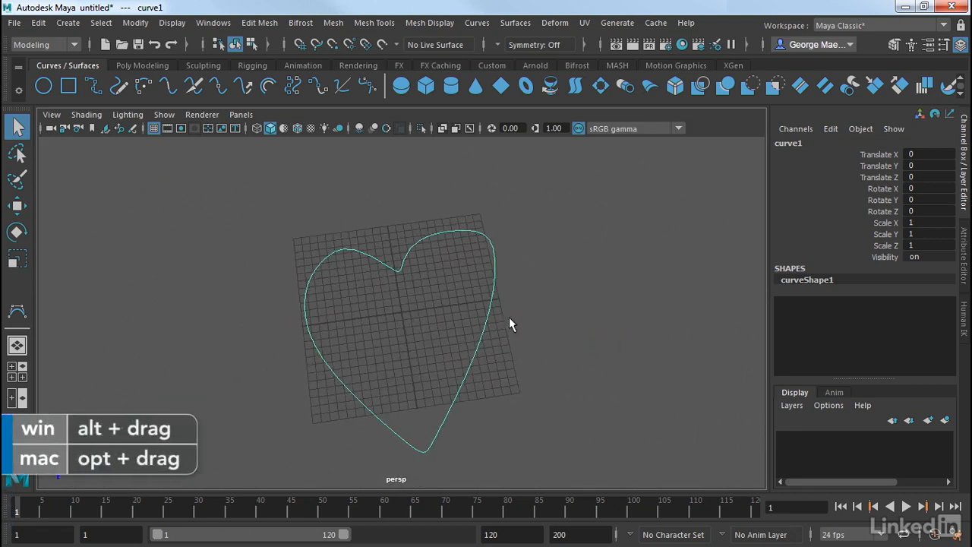
middle_click_drag(512, 326, 501, 281, "alt")
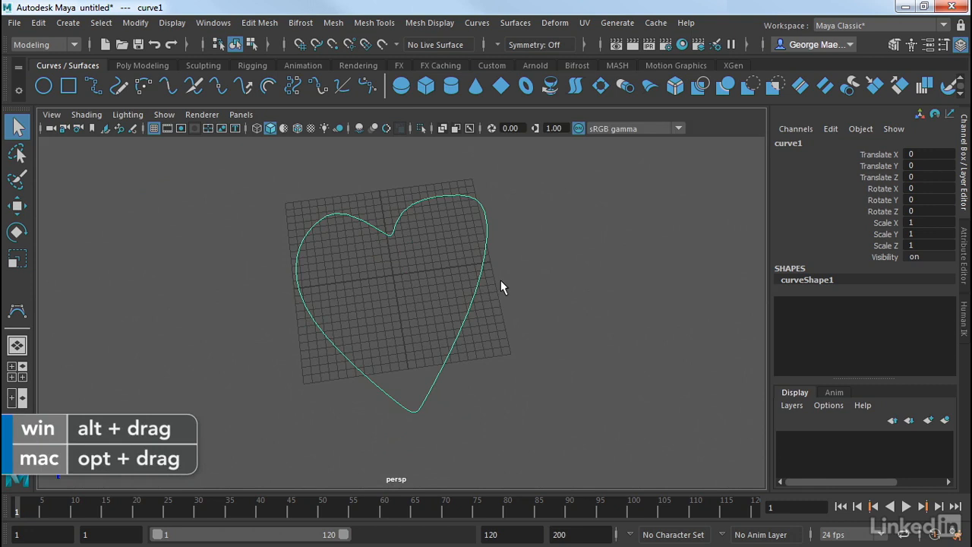
left_click(514, 24)
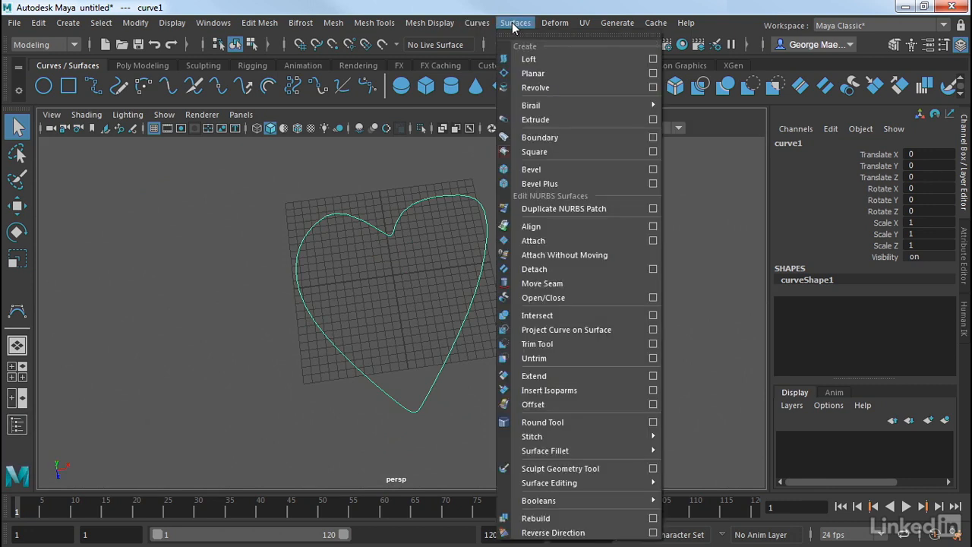
left_click(532, 73)
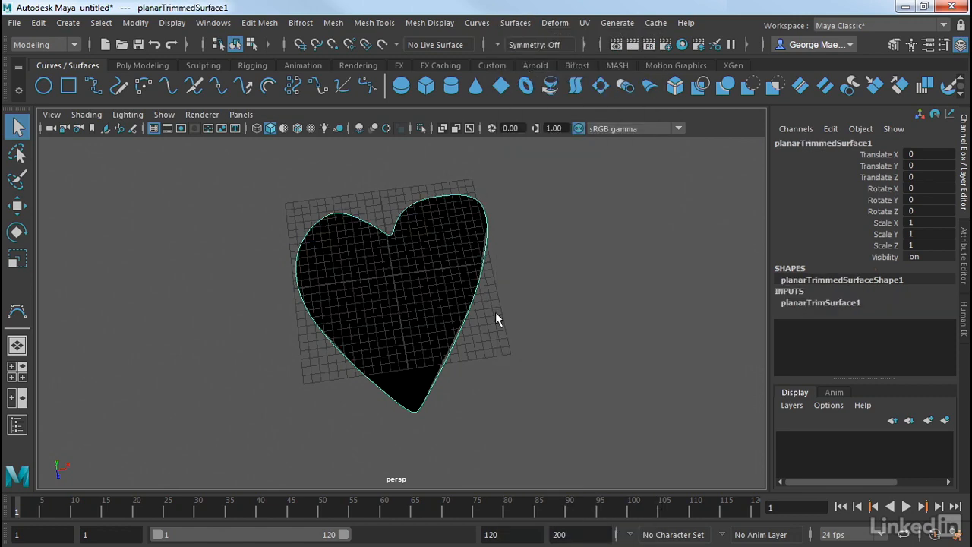
Step: Move the planar heart surface straight up off its curve to about 2.699 in Translate Y
left_click_drag(495, 312, 476, 280, "alt")
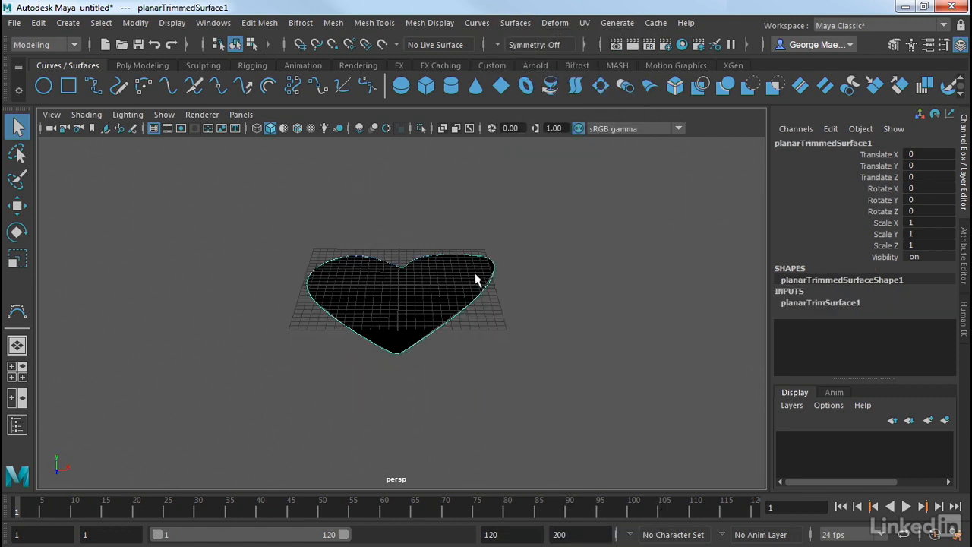
key("w")
left_click_drag(398, 231, 402, 213)
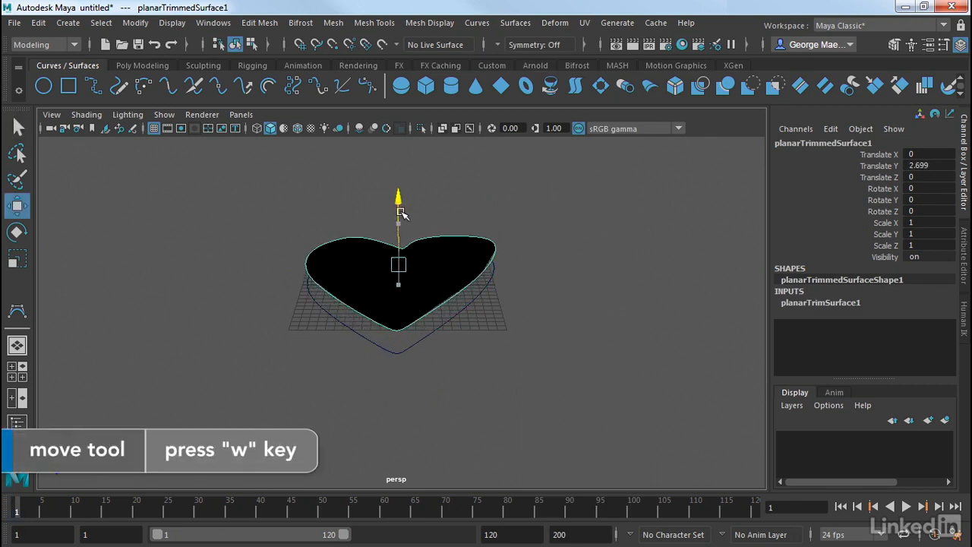
Step: Turn on two-sided lighting in the perspective view for the black heart surface
left_click_drag(509, 238, 543, 221, "alt")
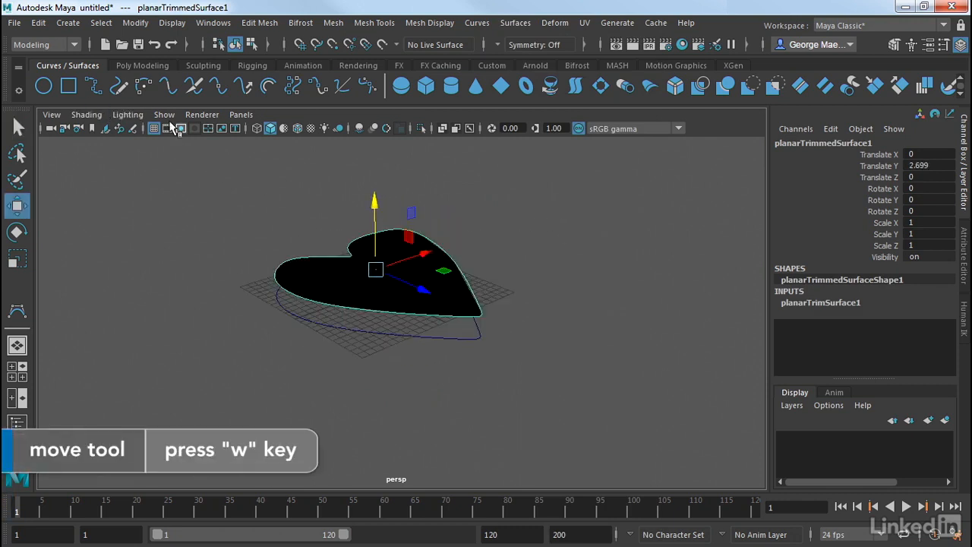
left_click_drag(360, 253, 341, 273, "alt")
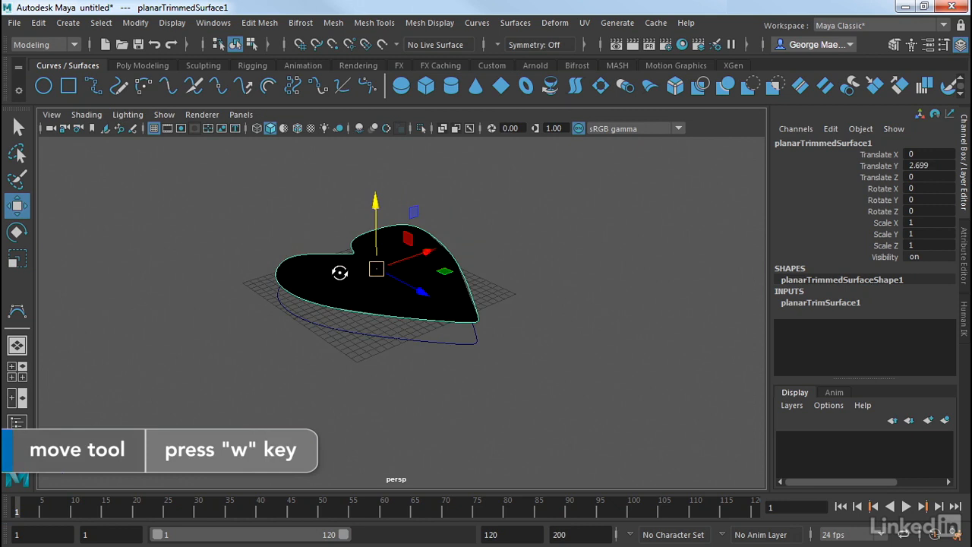
left_click(130, 116)
left_click(160, 215)
left_click_drag(161, 218, 248, 224, "alt")
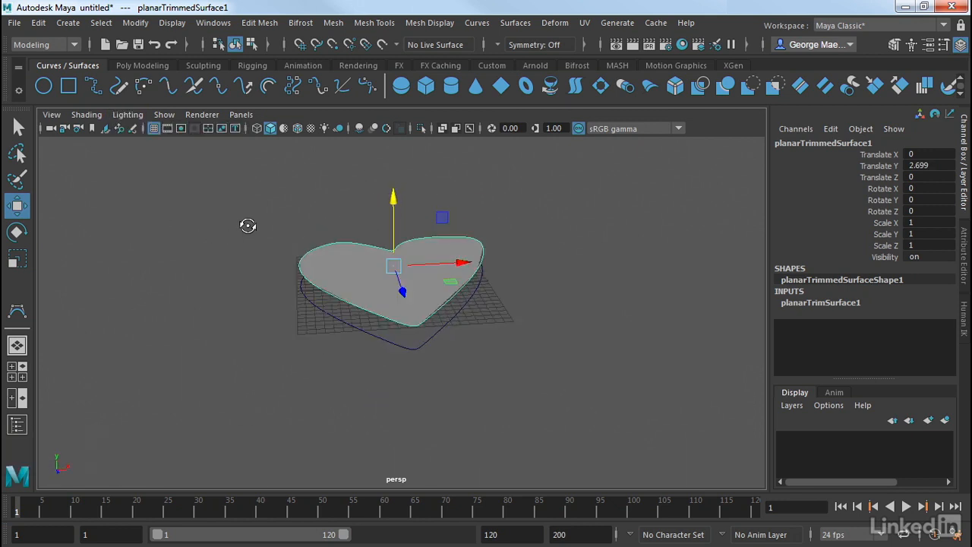
Step: Show the heart curve's control vertices and move those around the bottom tip to reshape the trimmed surface
left_click(381, 355)
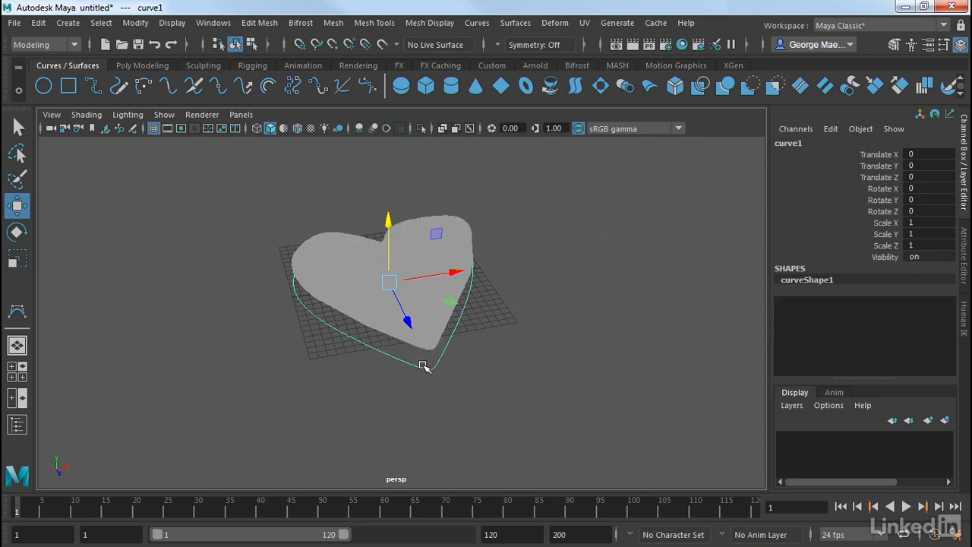
right_click_drag(418, 365, 380, 204)
right_click_drag(354, 168, 354, 168)
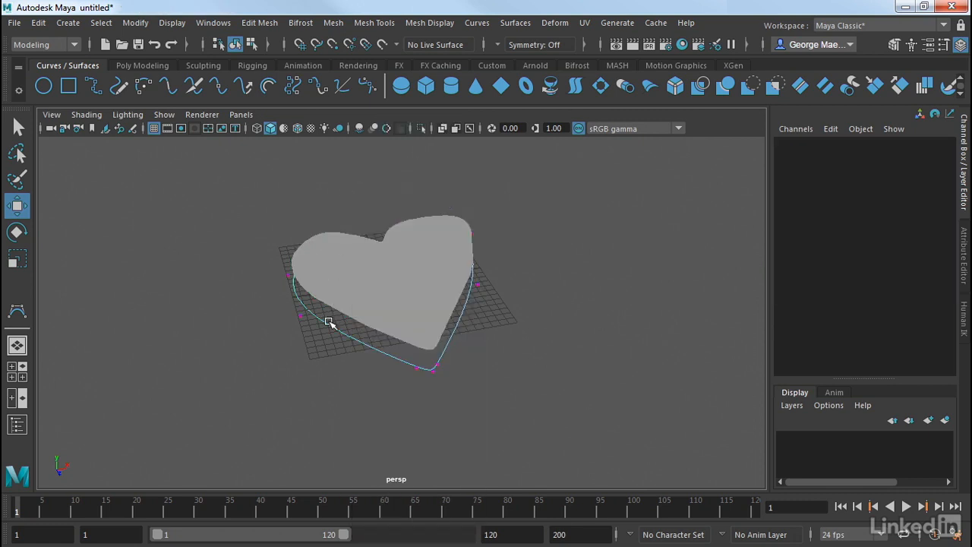
left_click(416, 368)
middle_click_drag(477, 391, 459, 384)
left_click_drag(457, 385, 396, 347)
left_click(523, 417)
mouse_move(446, 396)
left_mouse_down()
mouse_move(430, 397)
mouse_move(426, 384)
mouse_move(440, 400)
left_mouse_up()
left_click(514, 363)
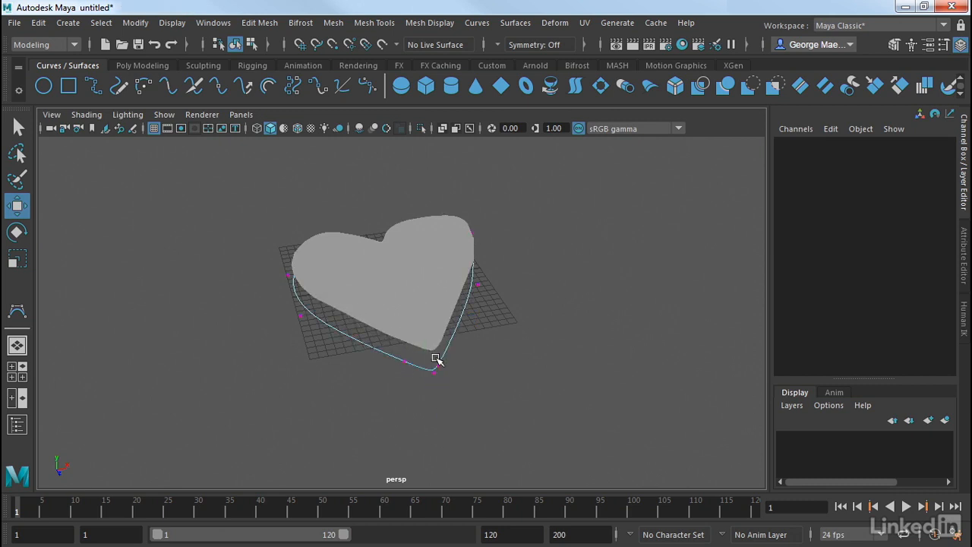
Step: Try raising a control vertex on the heart curve's left side off the grid plane, and undo the move
left_click_drag(436, 358, 487, 330, "alt")
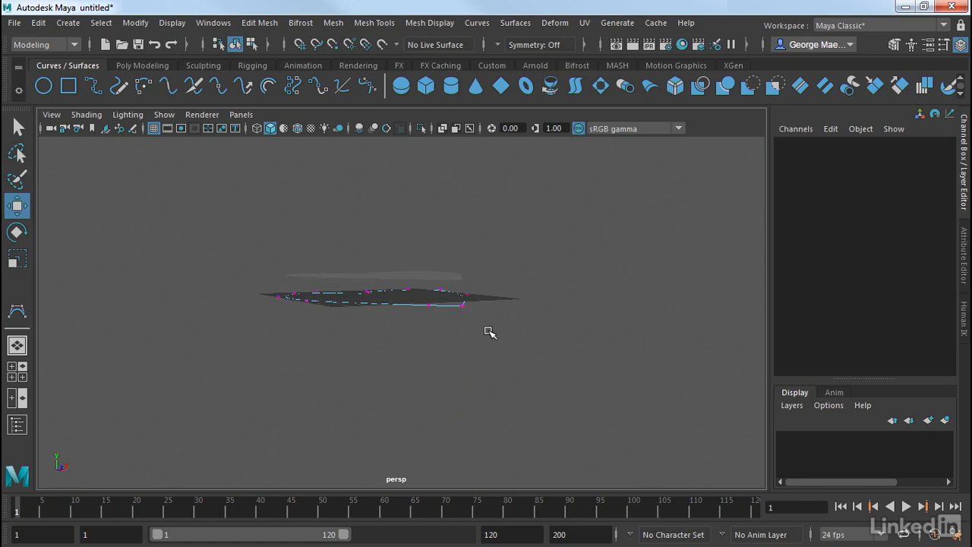
left_click(308, 302)
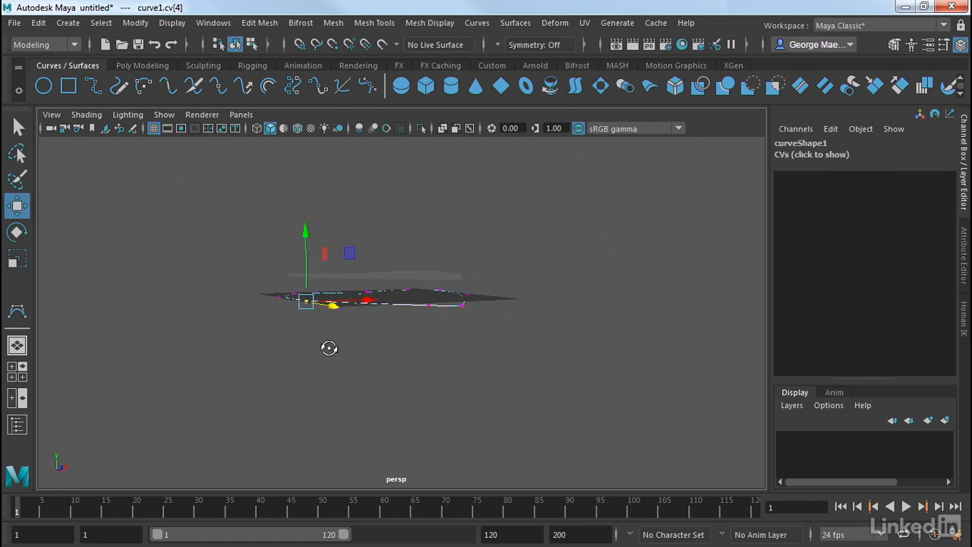
left_click_drag(329, 348, 322, 367, "alt")
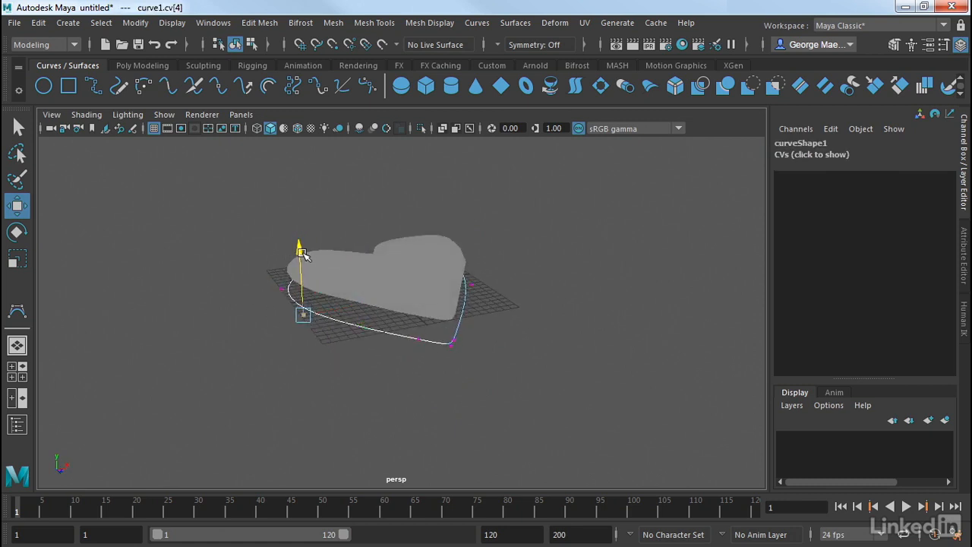
left_click_drag(303, 253, 303, 244)
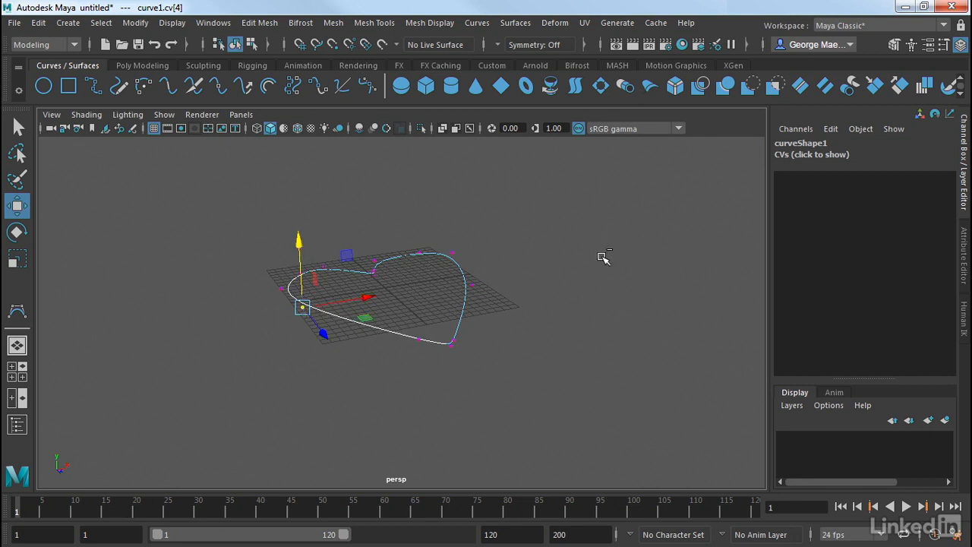
key("ctrl+z")
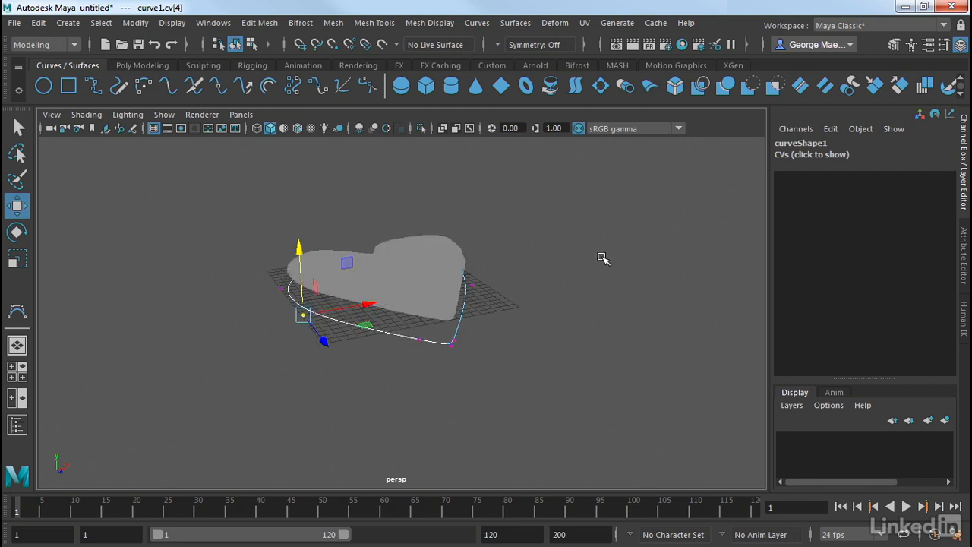
Step: Return the heart curve to object mode and reopen it with Open/Close
right_click(399, 335)
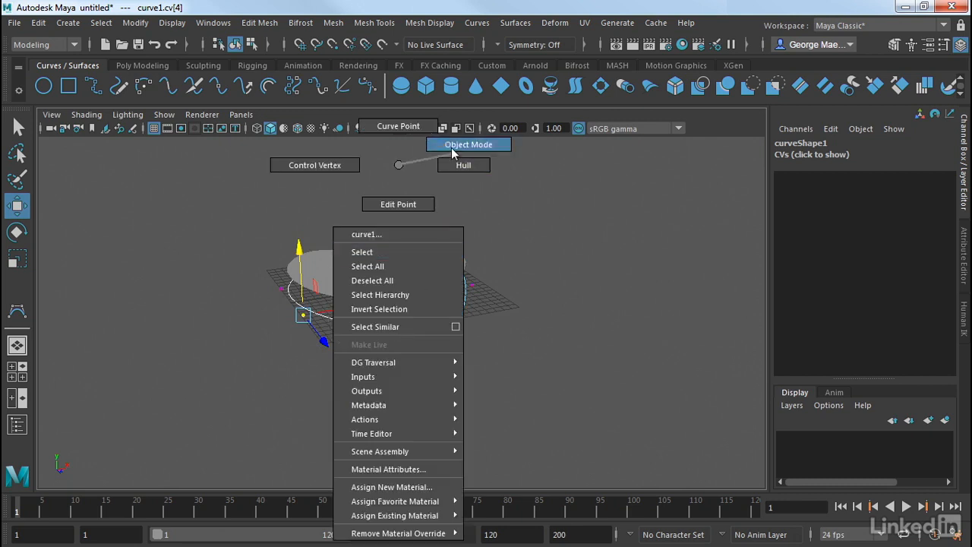
left_click(477, 147)
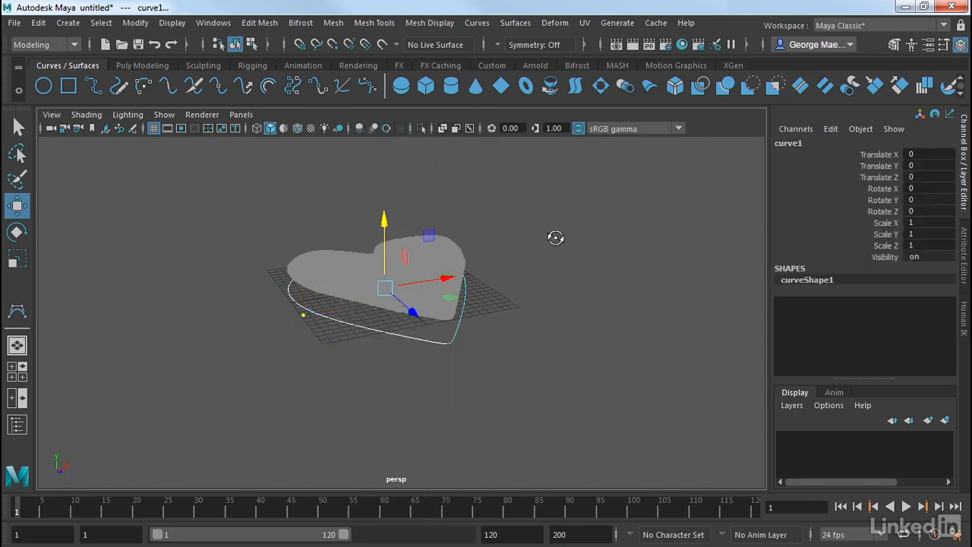
left_click_drag(556, 235, 482, 282, "alt")
left_click(484, 24)
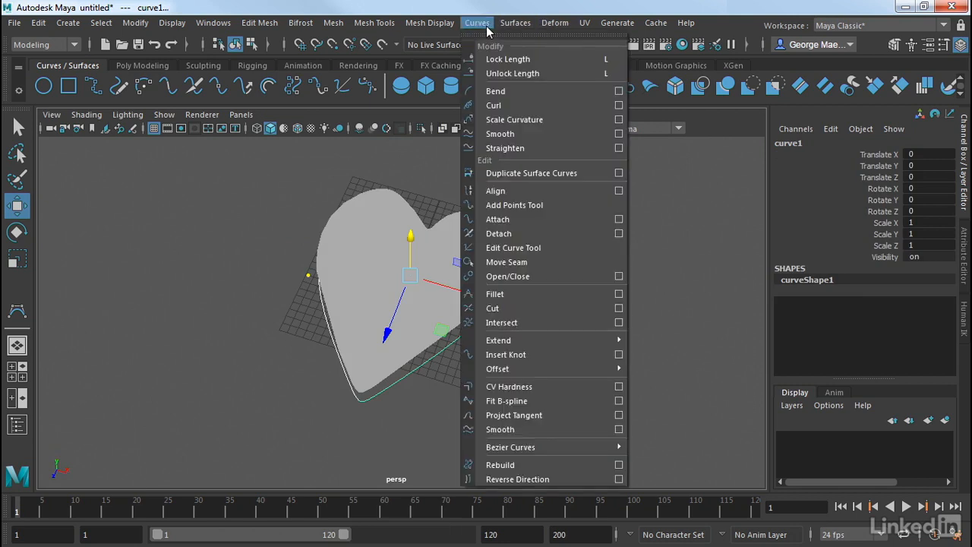
left_click(523, 276)
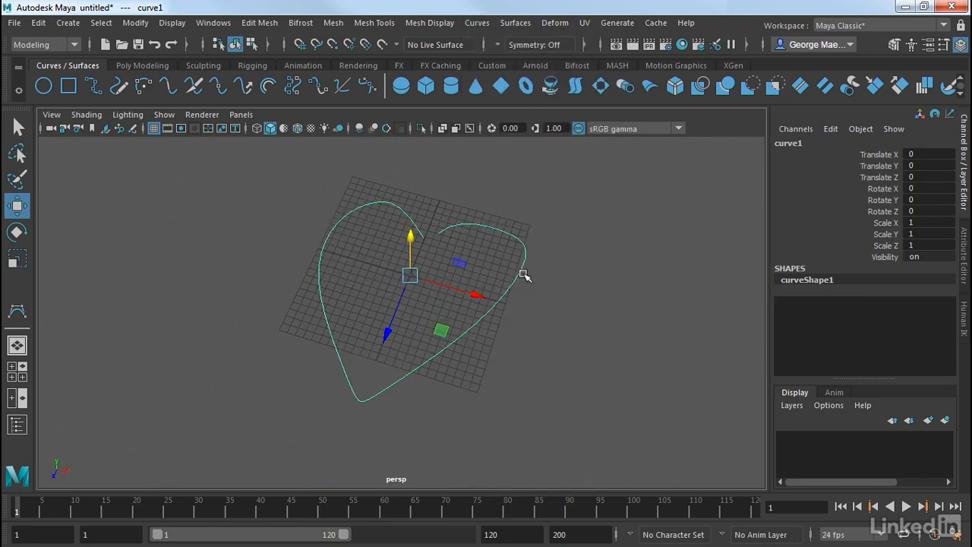
Step: Close the heart curve again with Open/Close to restore the planar surface, and deselect it
left_click(477, 23)
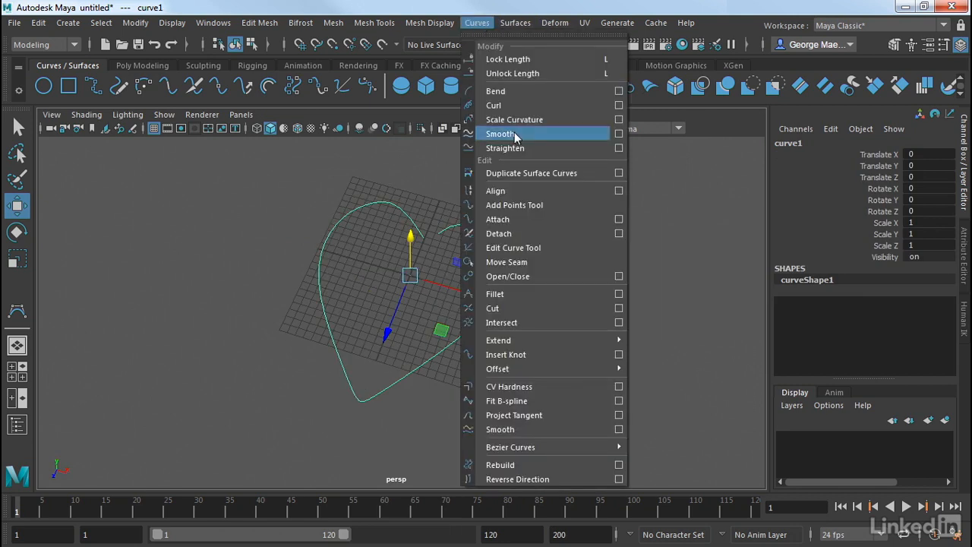
left_click(541, 276)
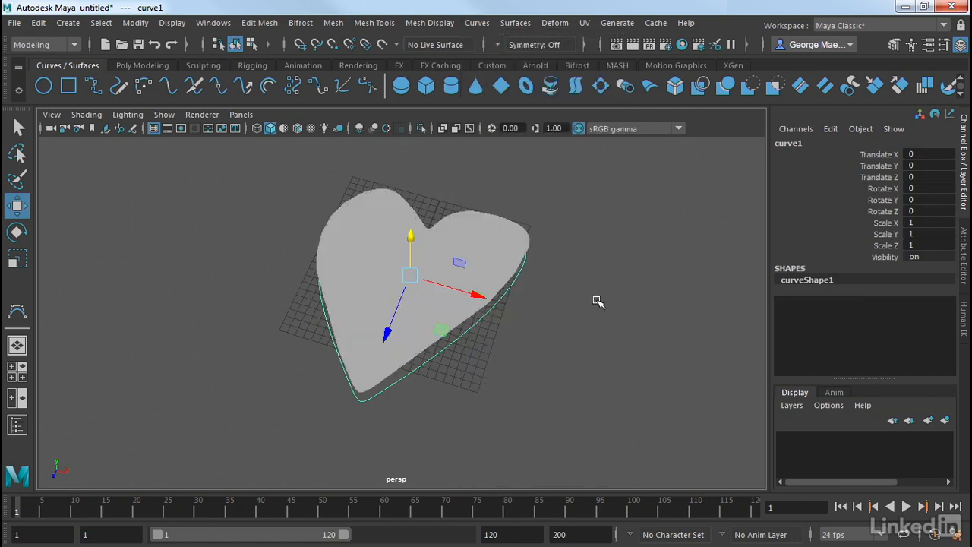
left_click(594, 301)
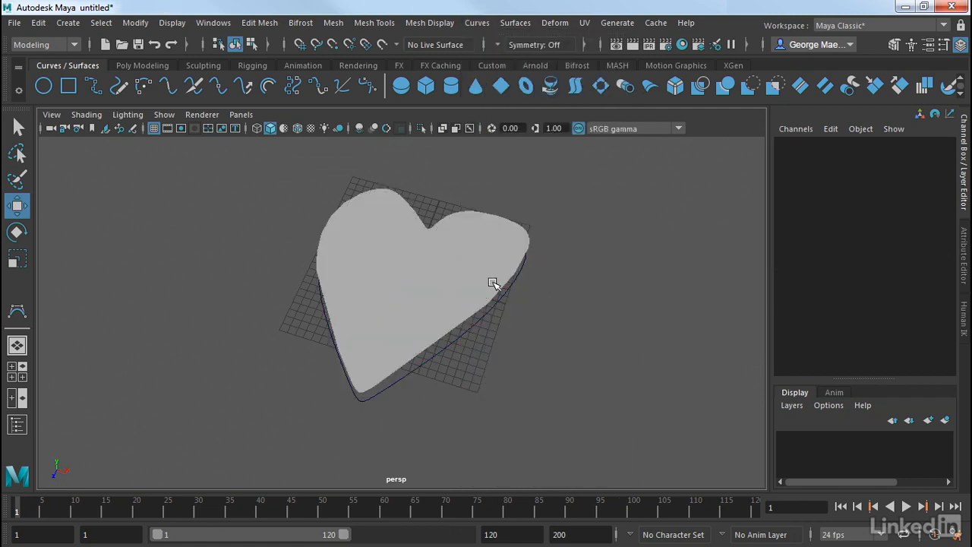
Step: Select the planar heart surface and display its hull to examine the untrimmed square patch around it
left_click(495, 283)
left_click_drag(552, 303, 608, 330, "alt")
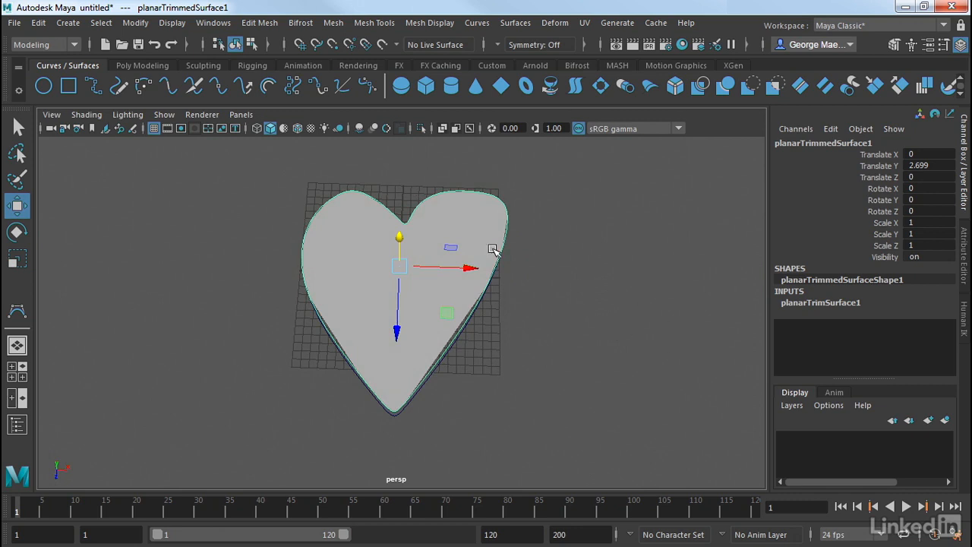
right_click(465, 220)
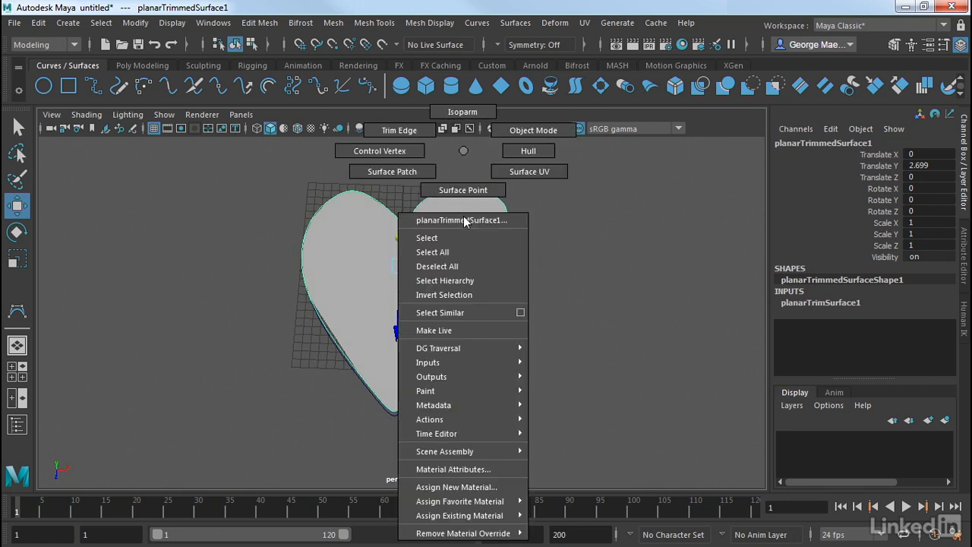
right_click_drag(465, 221, 518, 156)
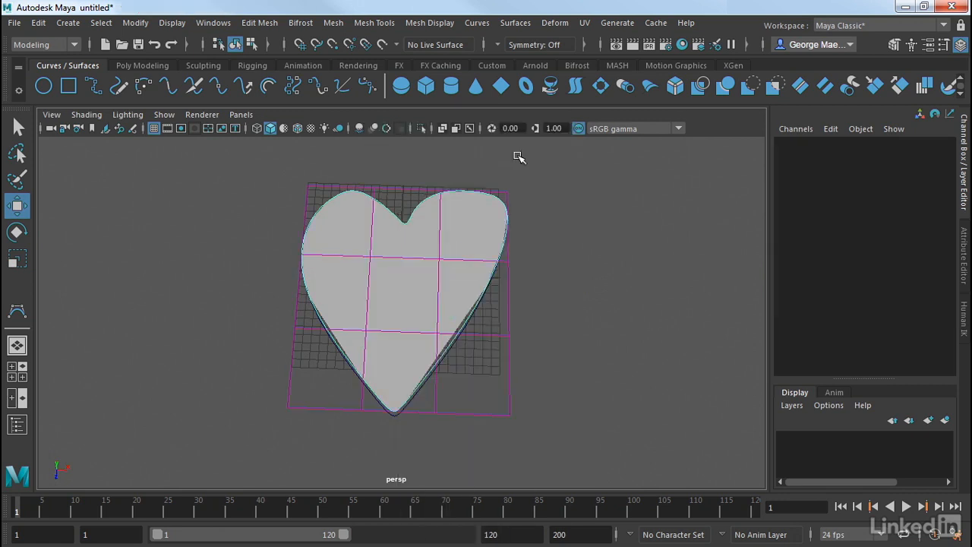
left_click_drag(594, 236, 620, 216, "alt")
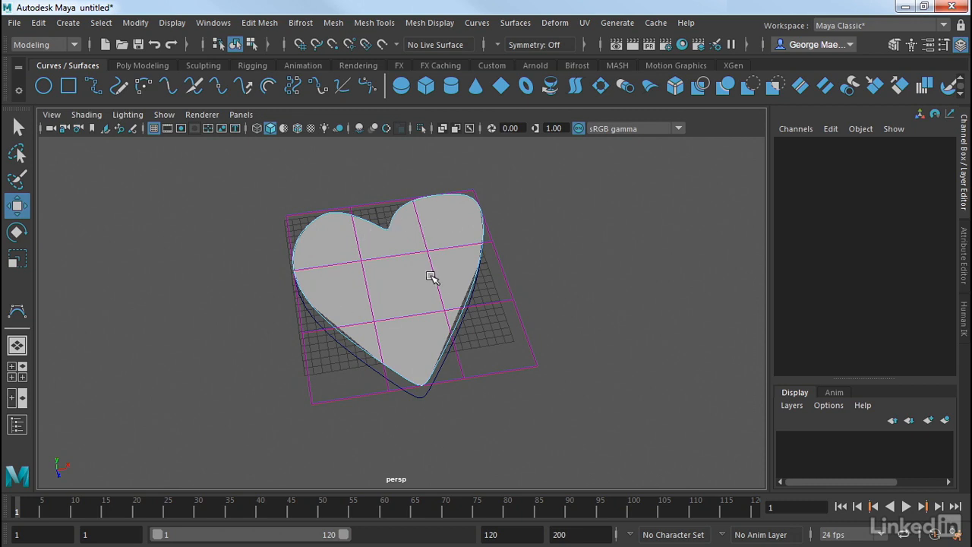
Step: Show the heart surface's control vertices and raise the inner one nearest the grid's front corner
right_click(453, 220)
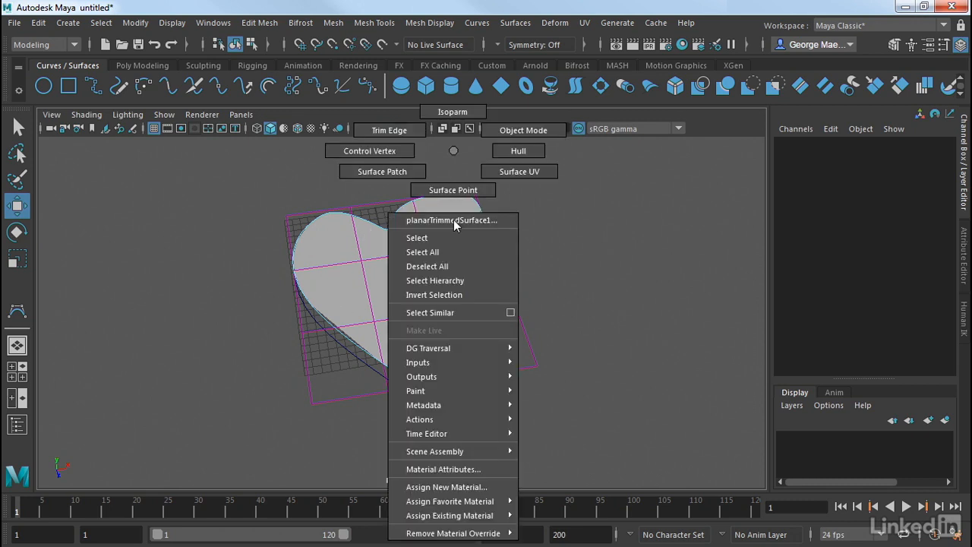
left_click(391, 152)
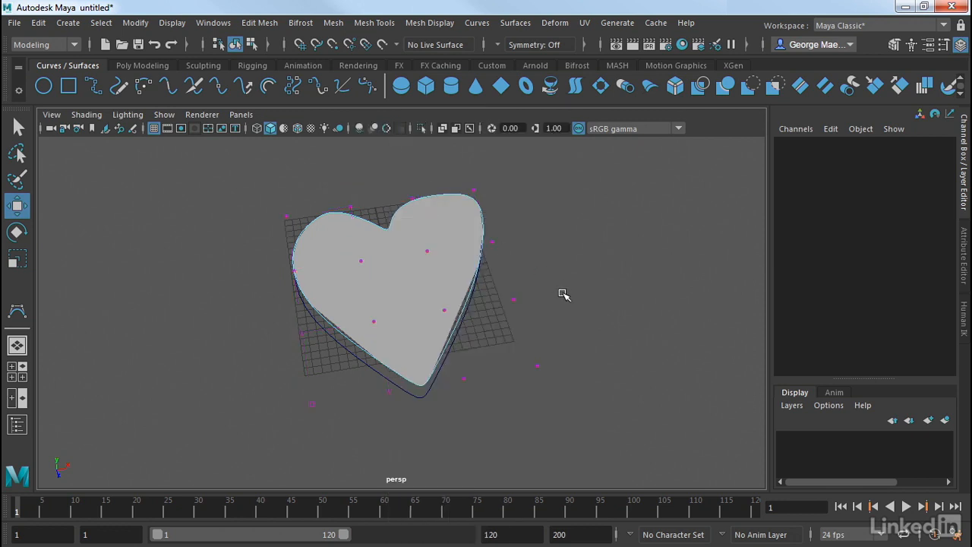
left_click_drag(562, 296, 569, 273, "alt")
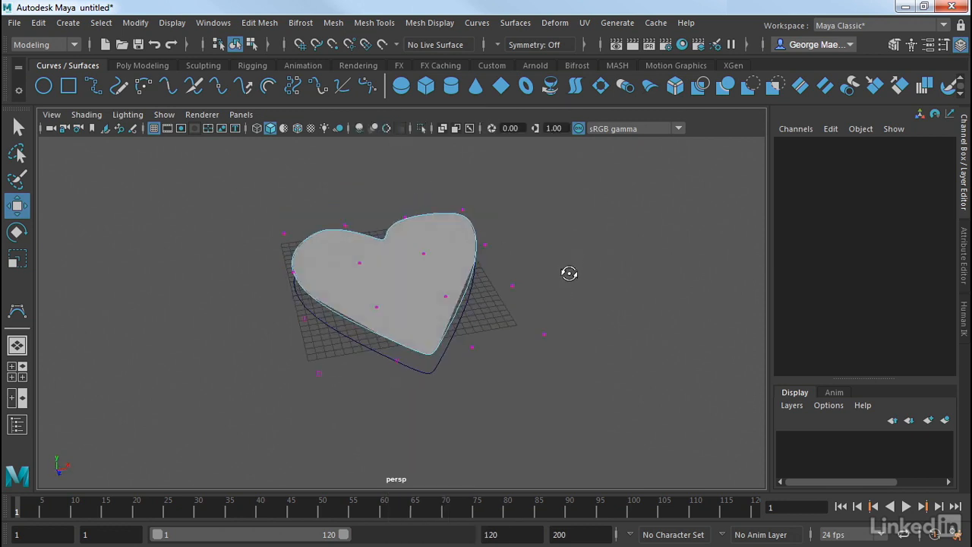
left_click(446, 292)
mouse_move(449, 242)
left_mouse_down()
mouse_move(449, 210)
mouse_move(449, 228)
left_mouse_up()
Step: Select the group of control vertices around the surface's outer corner beside the heart's tip and shift them along the grid plane
left_click_drag(574, 260, 453, 424)
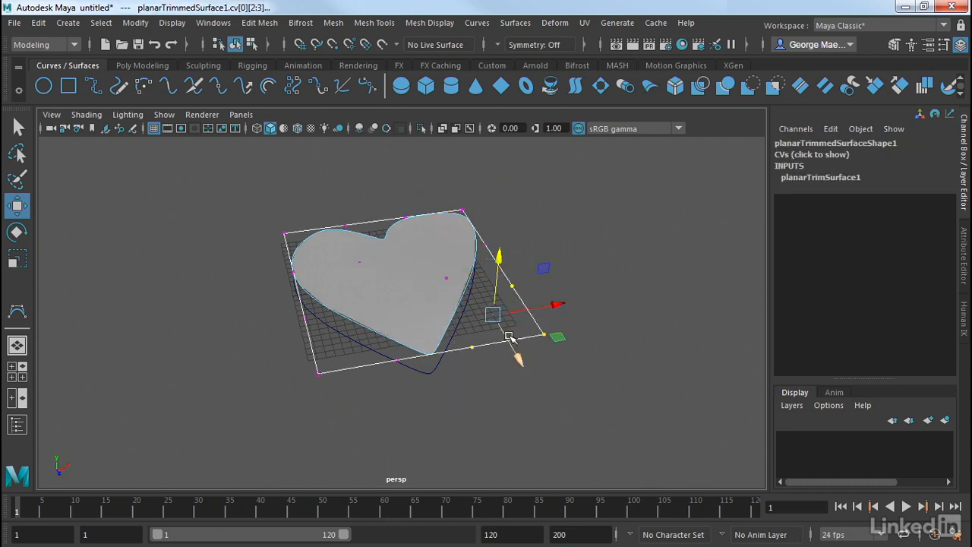
mouse_move(560, 337)
left_mouse_down()
mouse_move(613, 341)
mouse_move(538, 317)
mouse_move(553, 332)
left_mouse_up()
left_click_drag(371, 355, 402, 341, "alt")
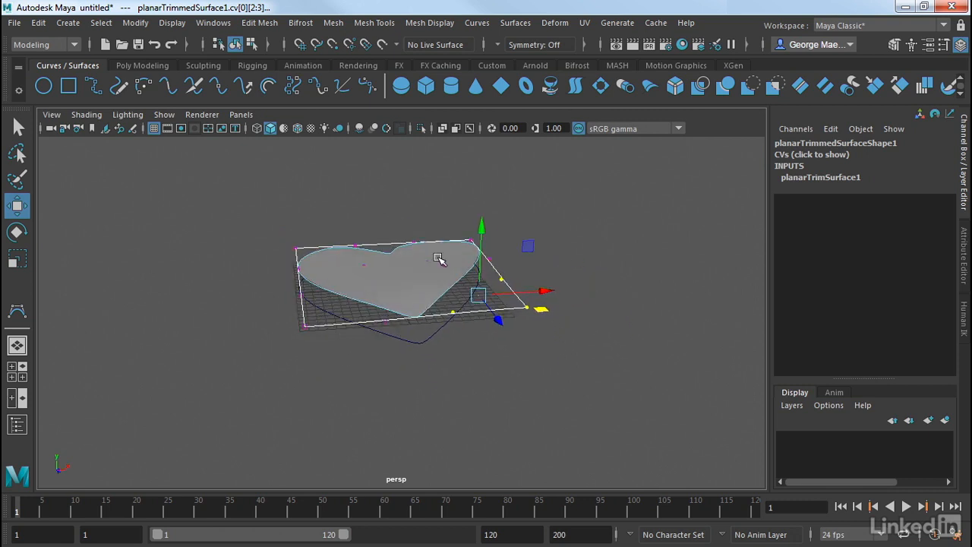
Step: Move the two inner control vertices nearest the heart's notch to bend the surface, and clear the selection
left_click_drag(354, 246, 459, 290)
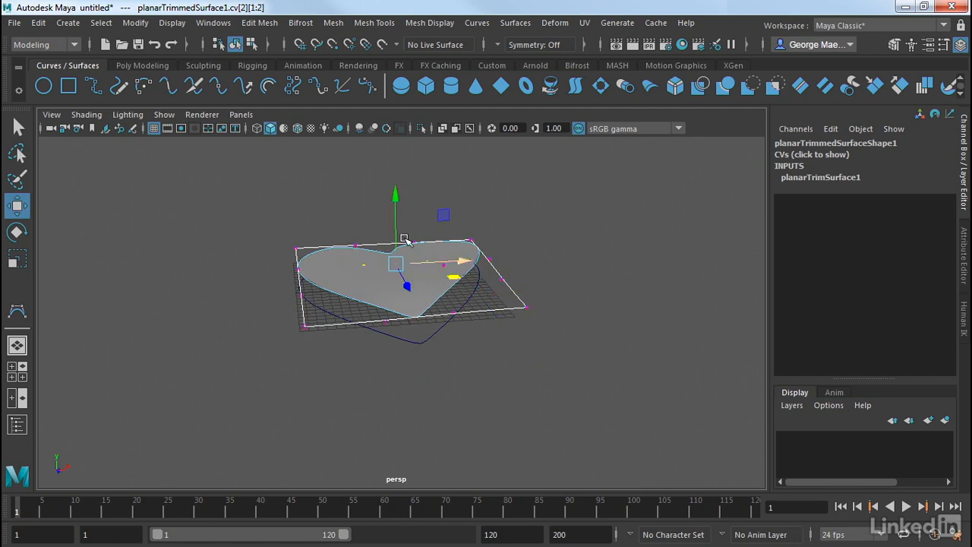
left_click_drag(404, 241, 414, 328)
left_click(583, 326)
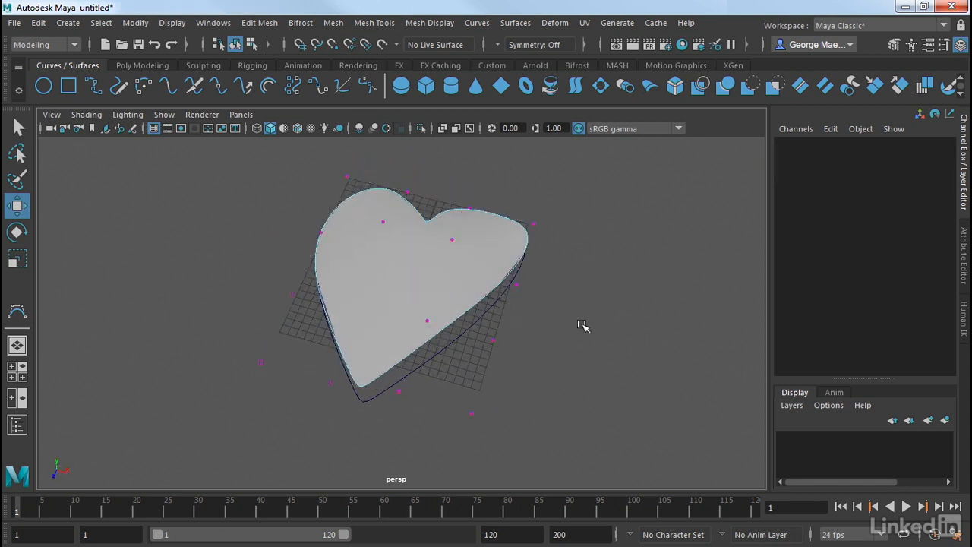